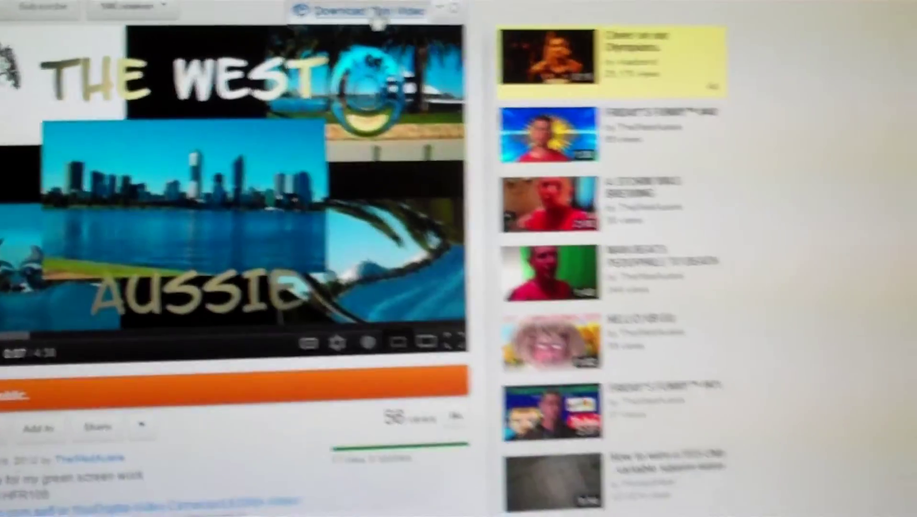
Download the LIGHT 'EM UP. YouTube video with the RealPlayer download button
left_click(378, 24)
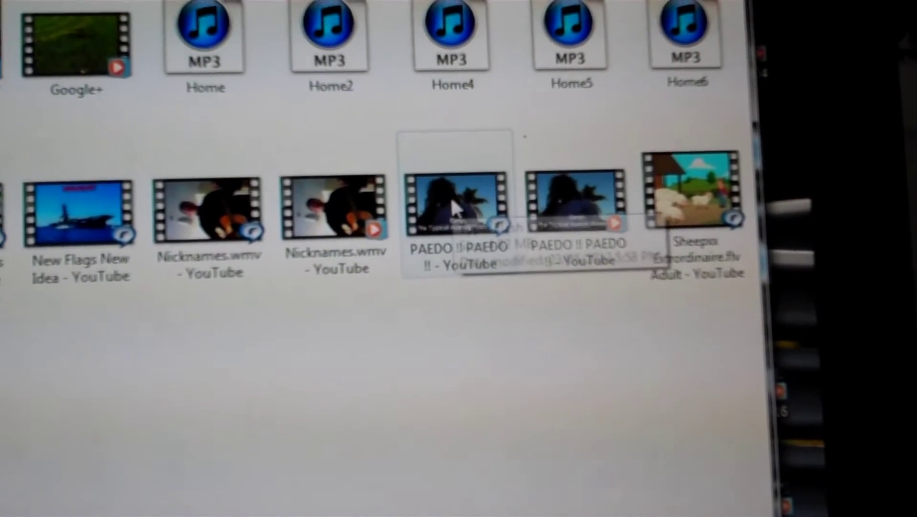
Select the 'PAEDO !! PAEDO !! - YouTube' Flash video in the RealPlayer downloads folder
left_click(491, 191)
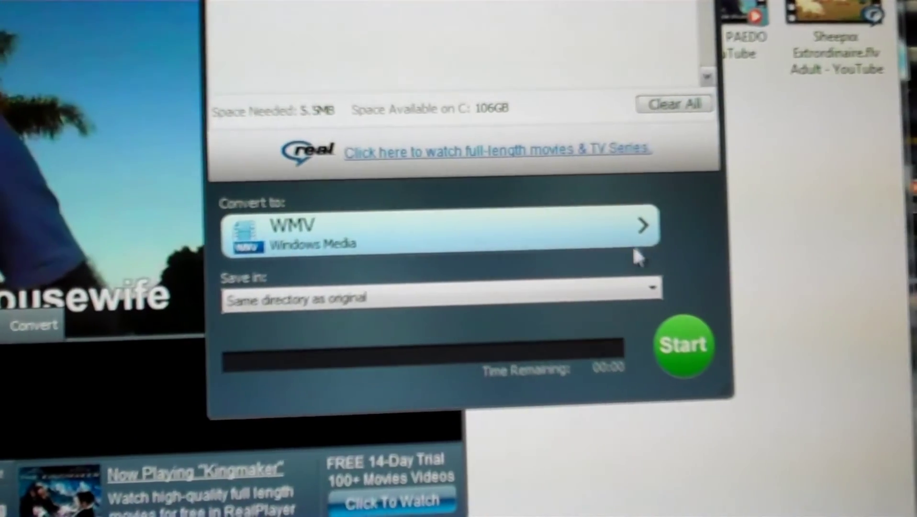
Choose WMV as the converter's output format and confirm it
left_click(640, 230)
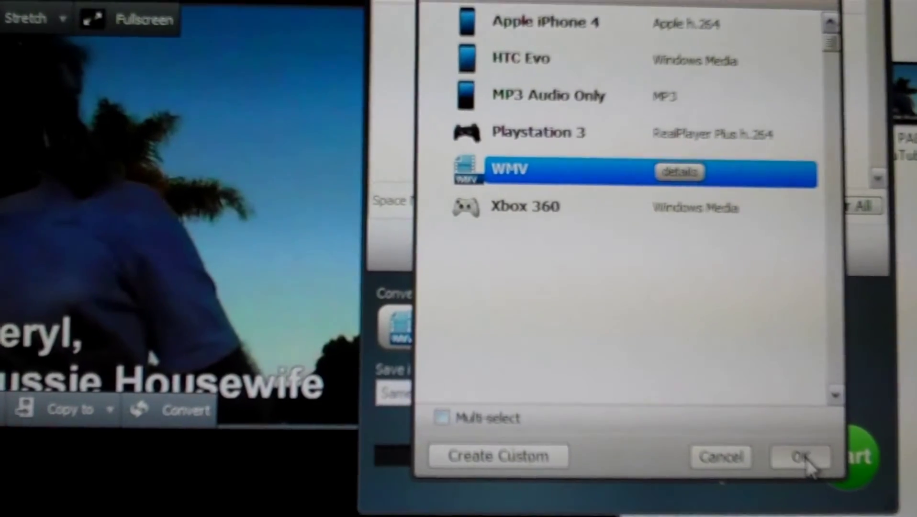
left_click(800, 457)
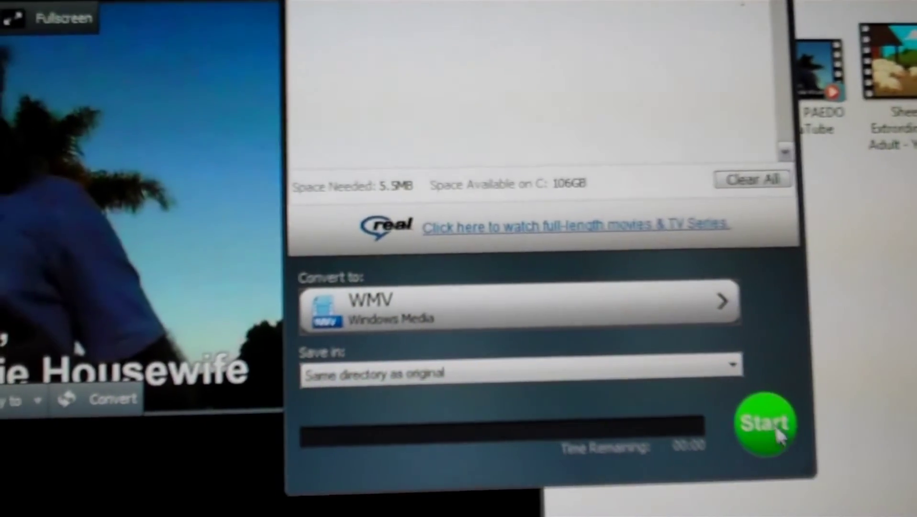